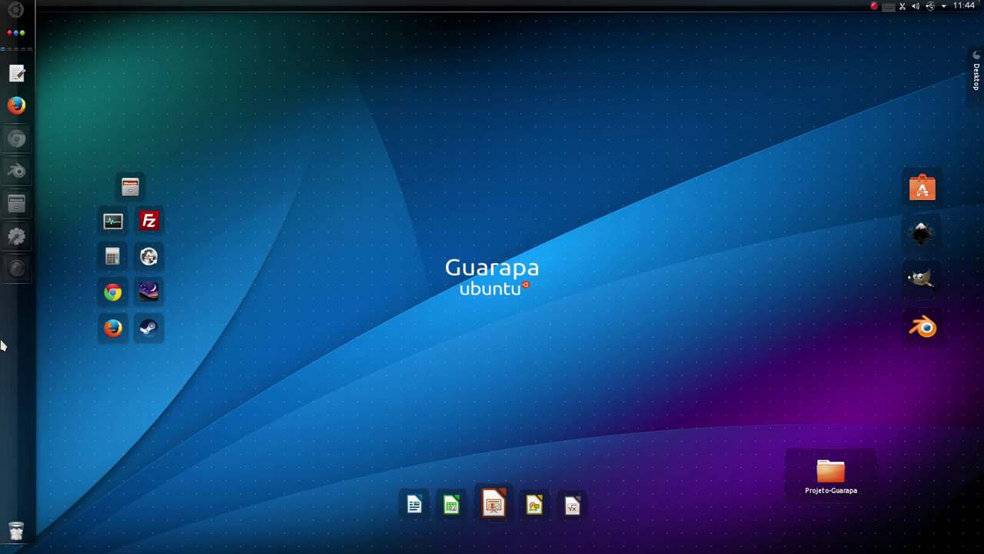
Open the desktop effects configuration (Efeitos da área de trabalho) in the system settings and show the list of all effects.
left_click(15, 12)
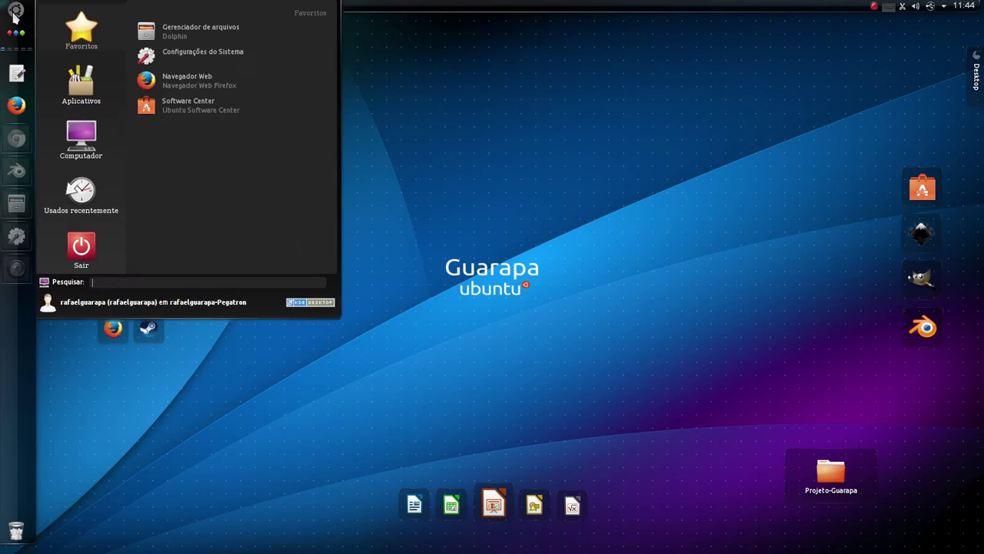
left_click(158, 65)
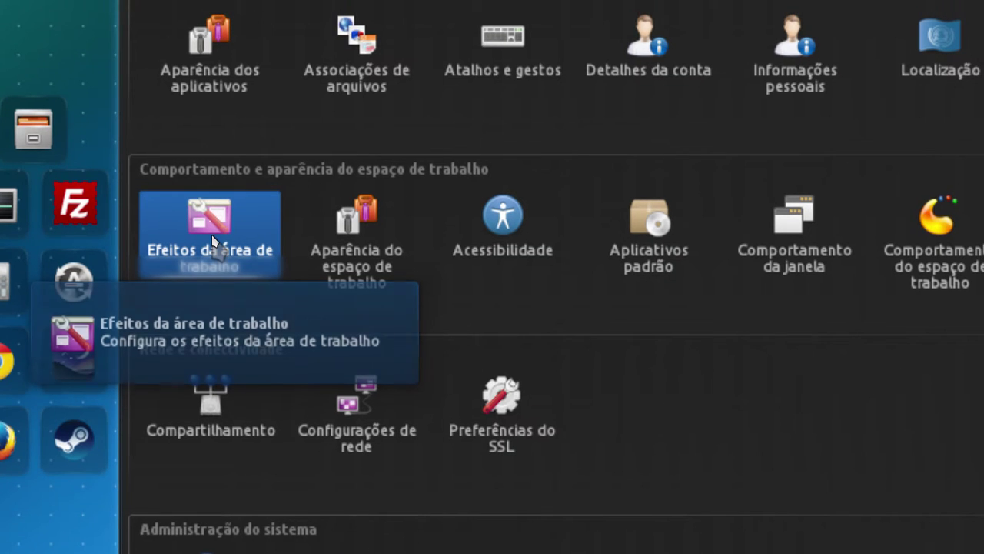
left_click(213, 254)
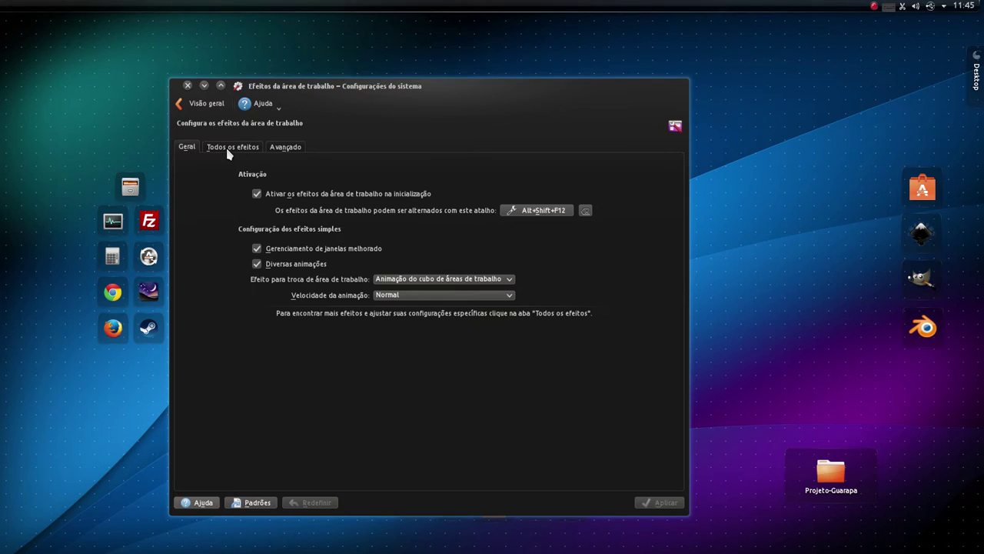
left_click(250, 42)
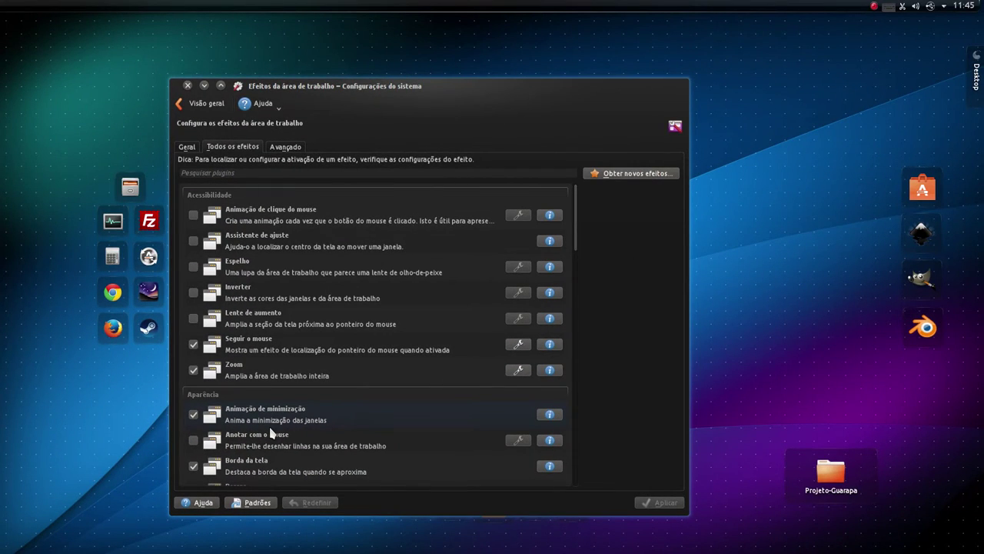
left_click_drag(455, 91, 542, 66)
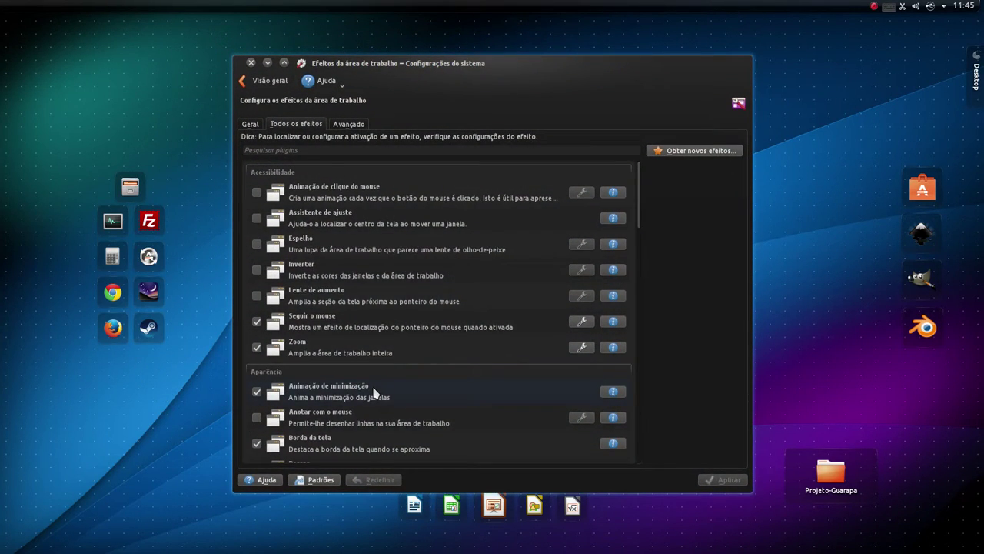
Enable and apply the "Anotar com o mouse" effect under Aparência, and review its configuration.
scroll(374, 392, "down", 3)
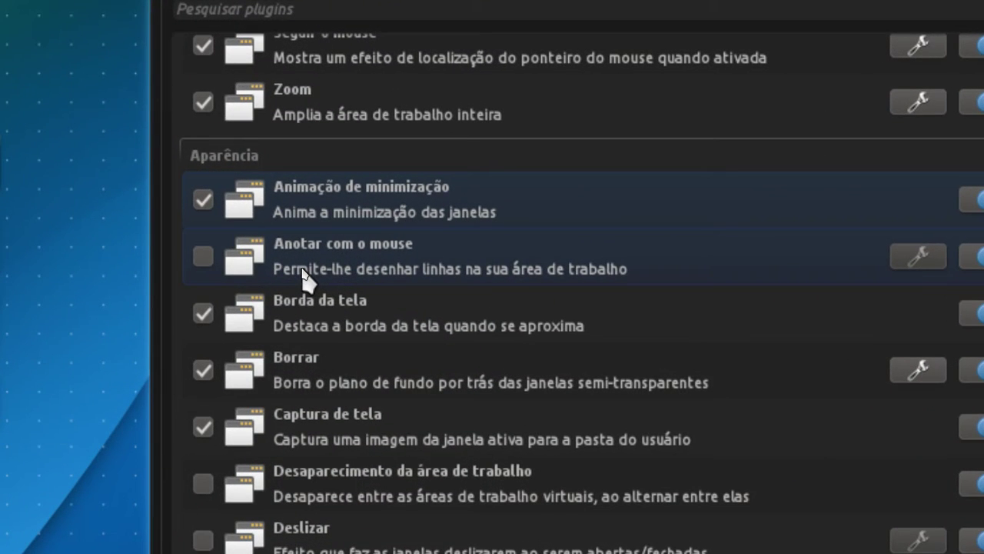
left_click(318, 262)
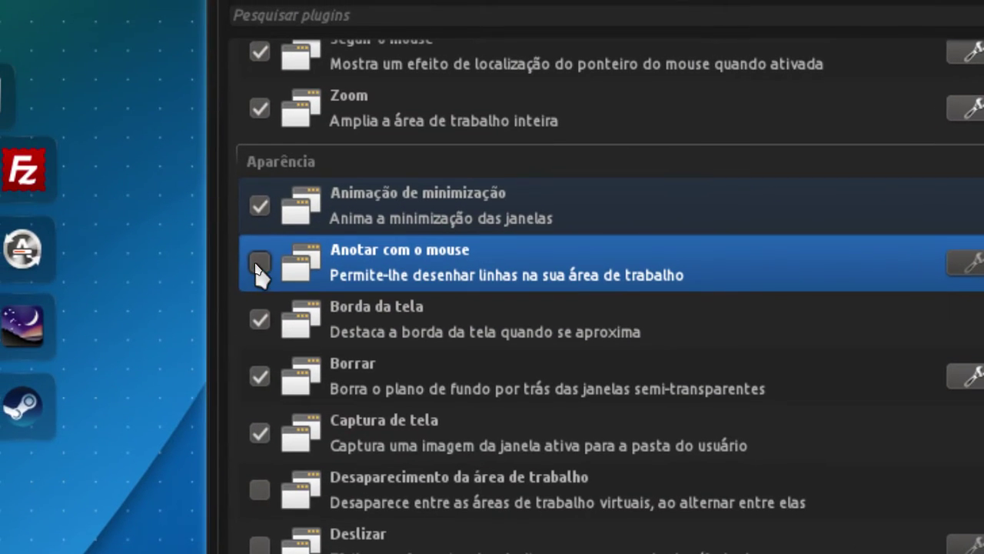
left_click(256, 256)
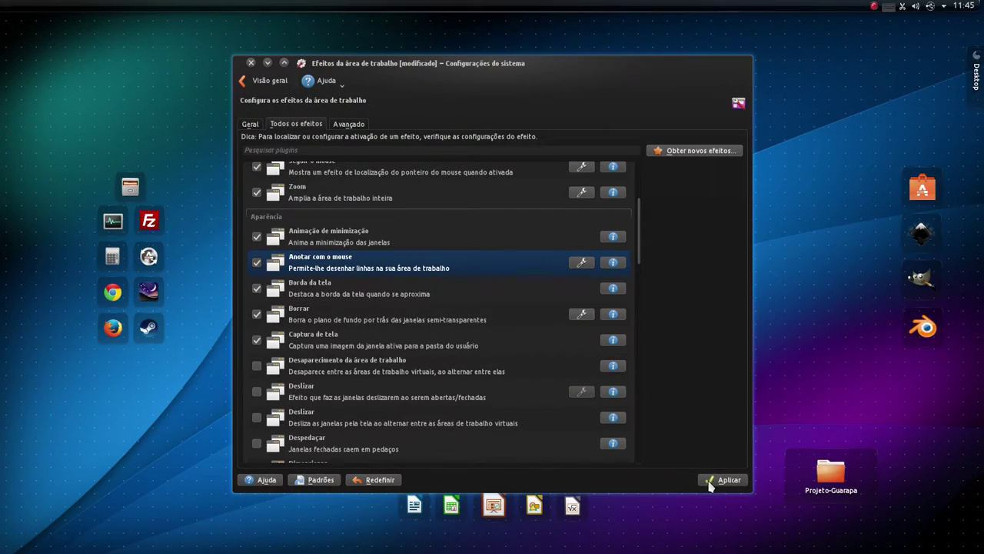
left_click(850, 527)
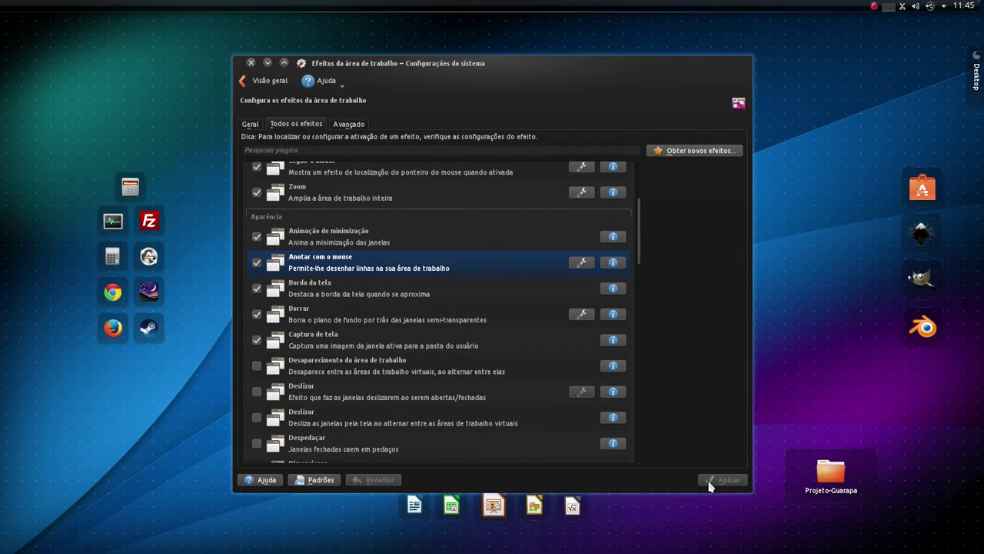
left_click(582, 265)
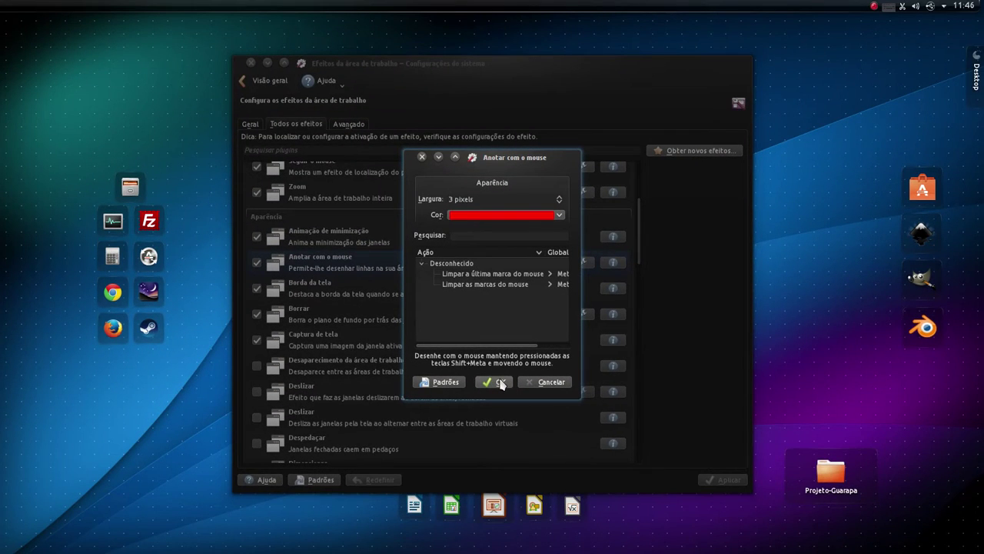
left_click(526, 406)
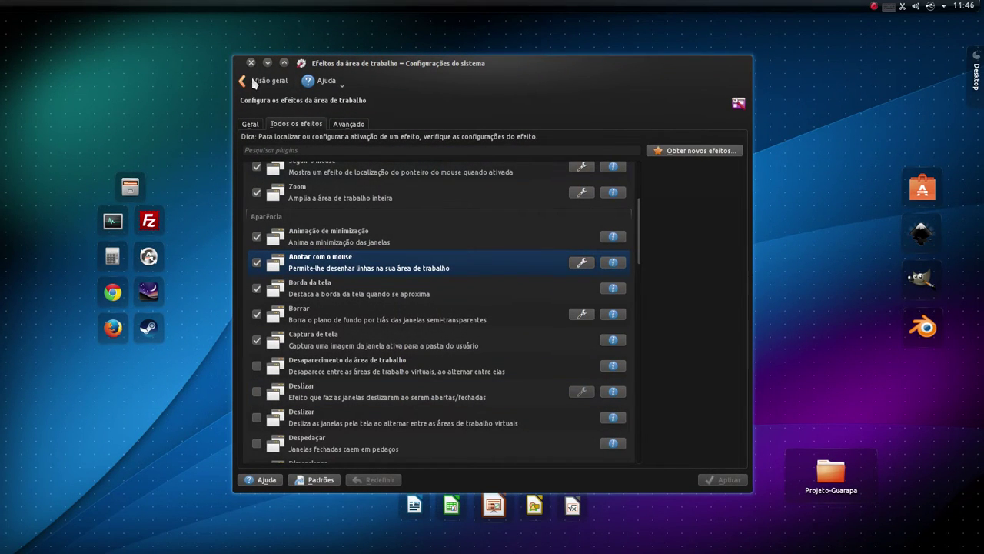
Minimize the settings window and draw a letter R, a smiling face and two arrows freehand in red on the desktop.
left_click(267, 63)
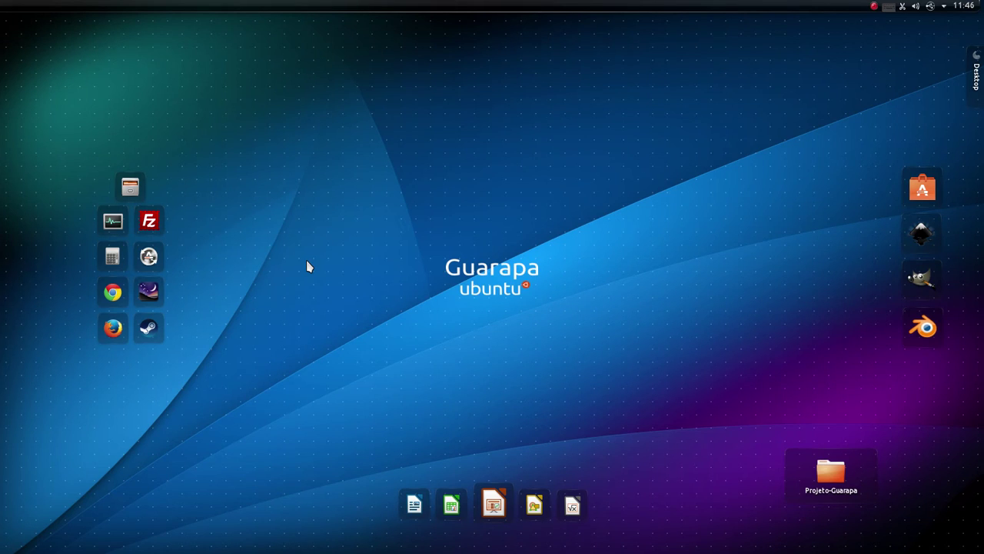
mouse_move(306, 260)
left_mouse_down()
mouse_move(299, 216)
mouse_move(346, 218)
mouse_move(306, 234)
mouse_move(375, 248)
left_mouse_up()
mouse_move(514, 205)
left_mouse_down()
mouse_move(523, 222)
mouse_move(582, 210)
mouse_move(548, 178)
left_mouse_up()
mouse_move(512, 140)
left_mouse_down()
mouse_move(518, 162)
mouse_move(515, 140)
mouse_move(588, 167)
mouse_move(564, 154)
left_mouse_up()
mouse_move(614, 220)
left_mouse_down()
mouse_move(589, 193)
mouse_move(649, 193)
left_mouse_up()
left_click_drag(617, 205, 672, 236)
left_click_drag(715, 328, 786, 391)
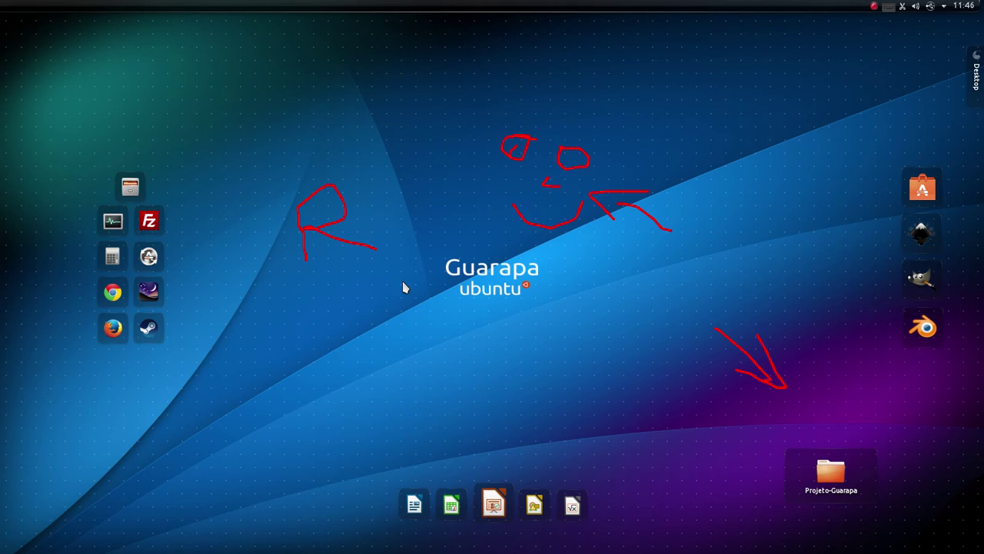
Bring back the settings window and scribble long red annotation strokes across it.
mouse_move(2, 315)
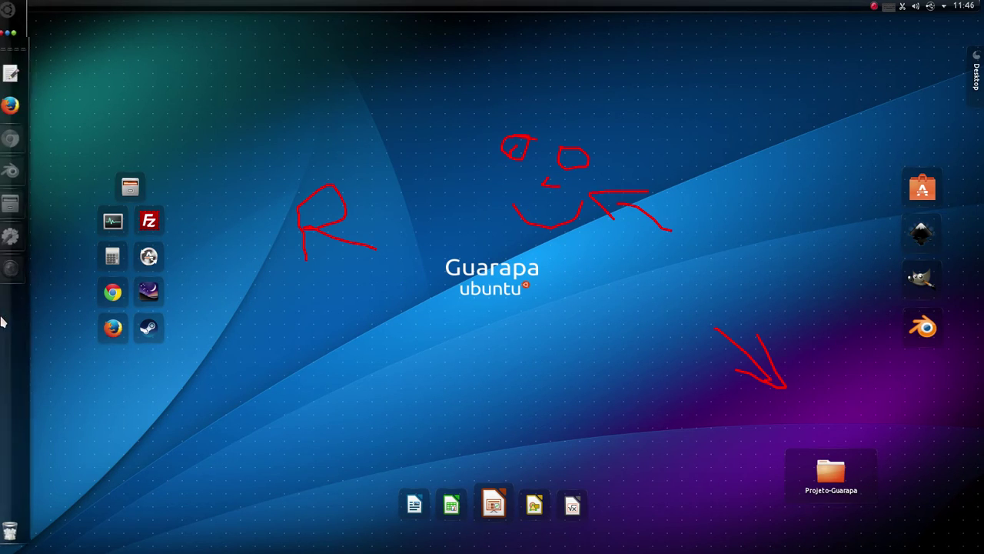
left_click(15, 240)
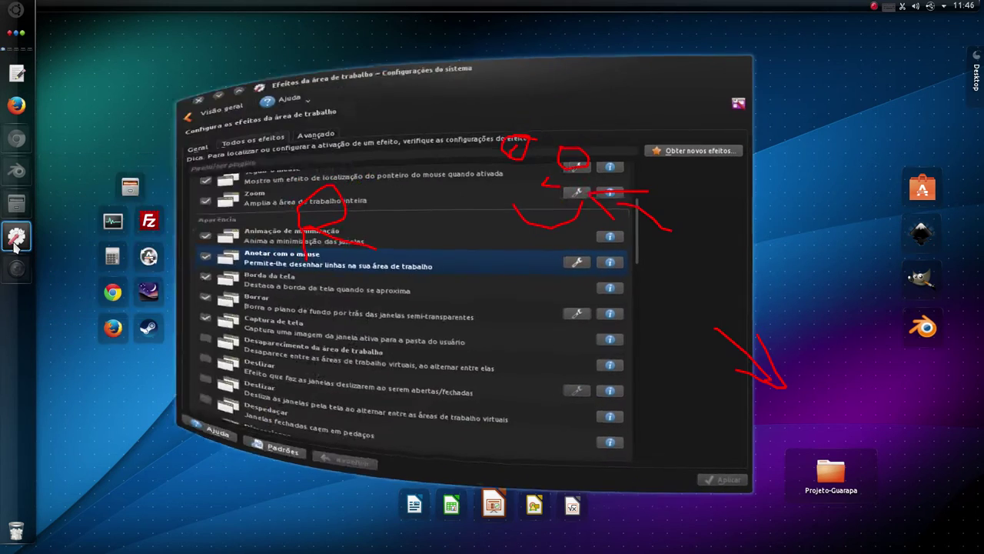
left_click(15, 240)
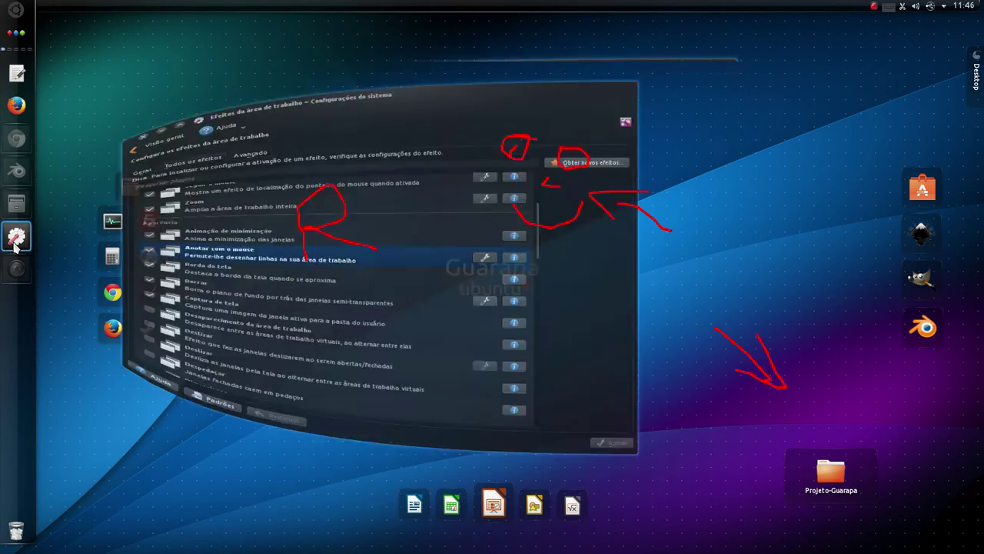
left_click(16, 240)
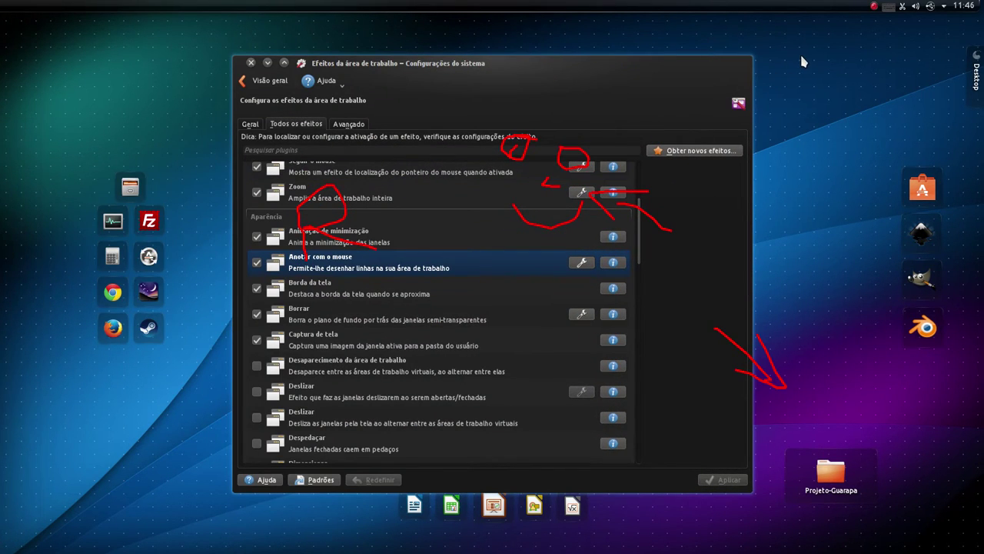
mouse_move(799, 83)
left_mouse_down()
mouse_move(778, 113)
mouse_move(680, 68)
mouse_move(827, 196)
mouse_move(733, 72)
mouse_move(538, 117)
mouse_move(604, 188)
mouse_move(588, 181)
mouse_move(585, 265)
left_mouse_up()
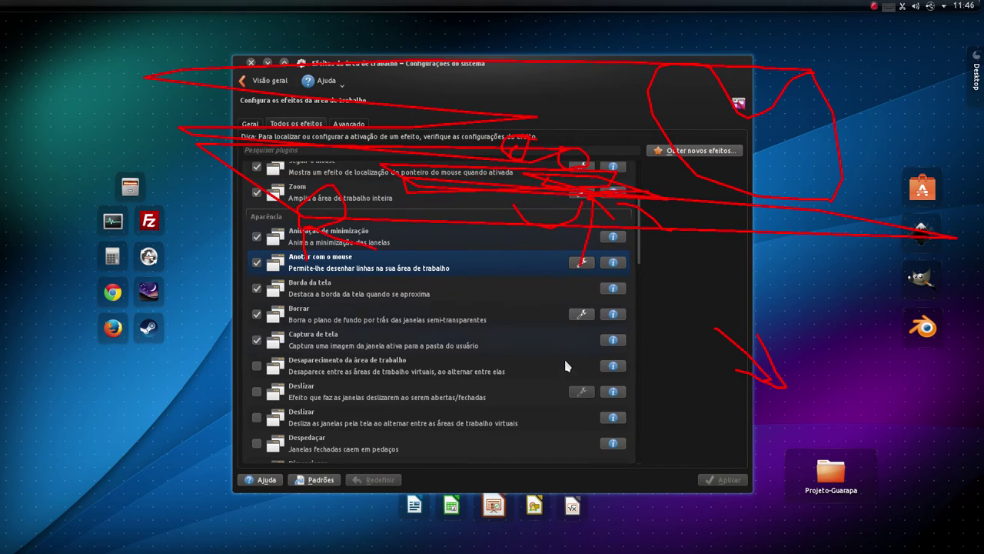
Look up the mark-clearing shortcuts in the "Anotar com o mouse" configuration and clear all mouse marks.
left_click(577, 264)
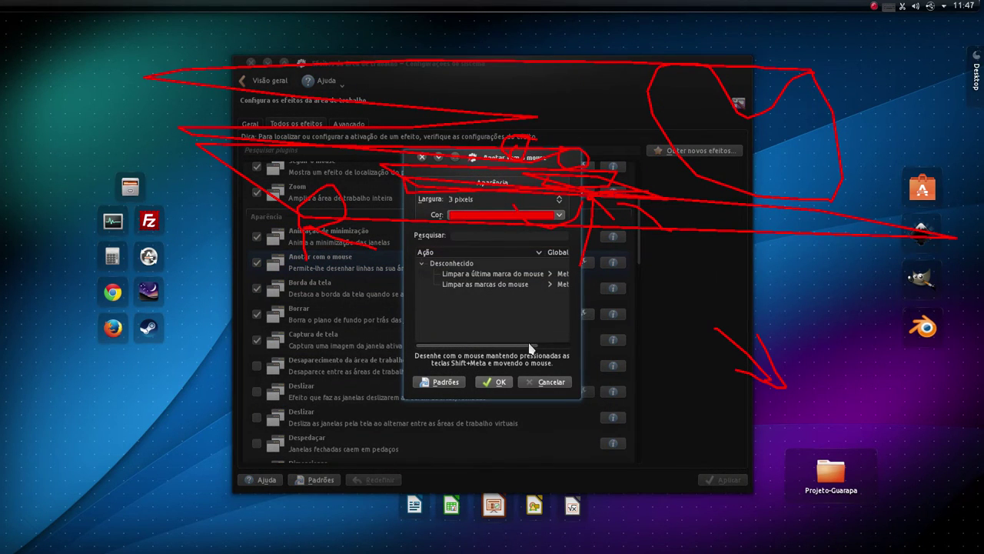
left_click_drag(534, 345, 569, 343)
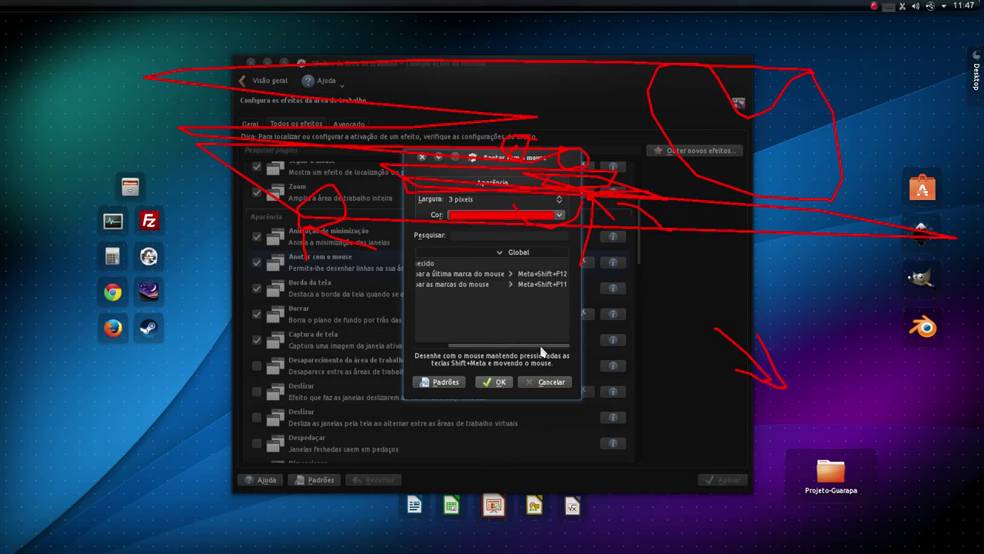
left_click_drag(542, 351, 511, 351)
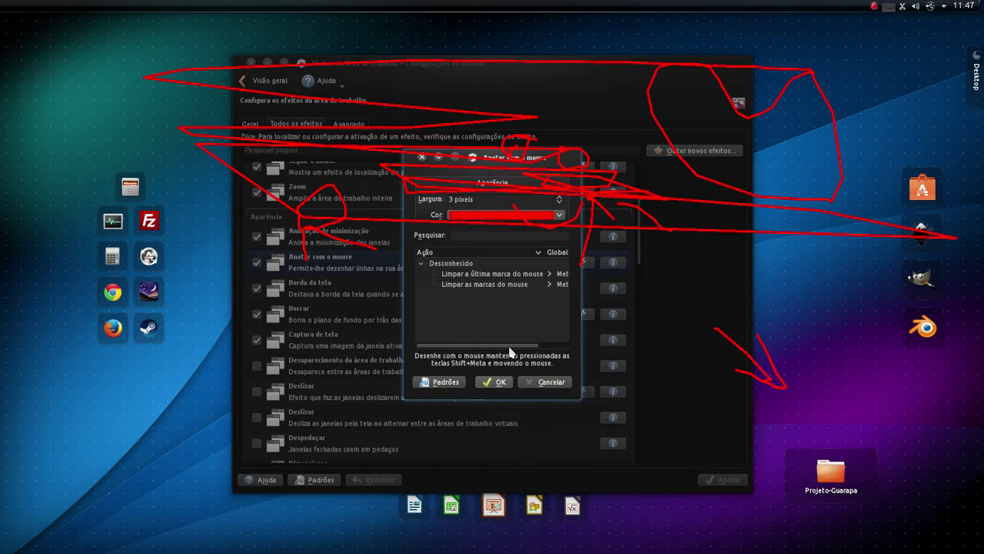
left_click(500, 381)
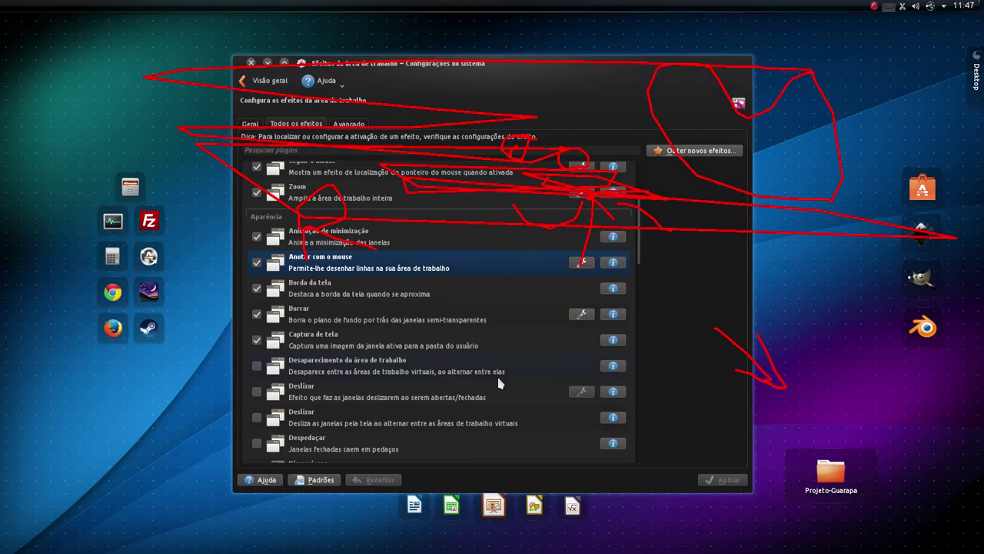
key("shift+super+F11")
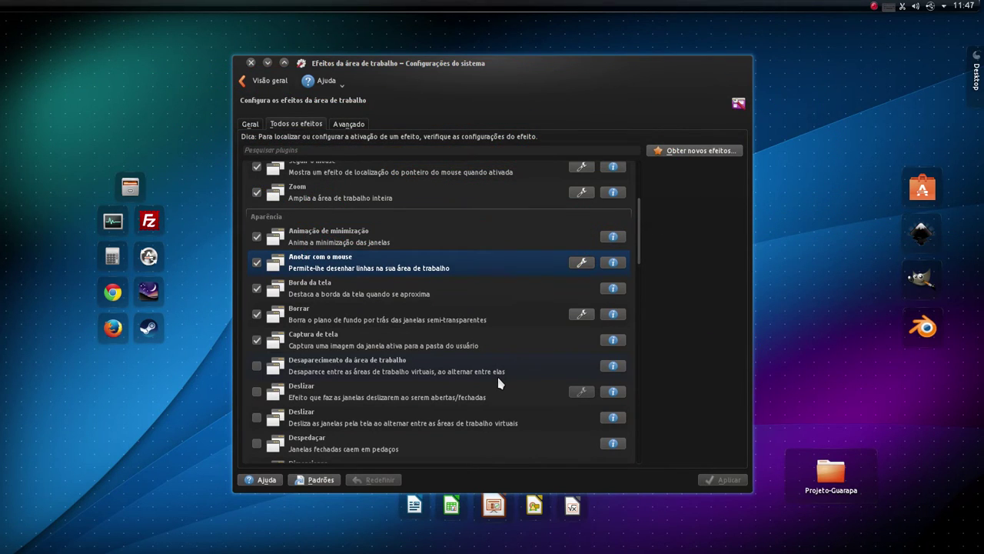
Set the "Anotar com o mouse" line width to 10 pixels and its colour to white.
left_click(581, 262)
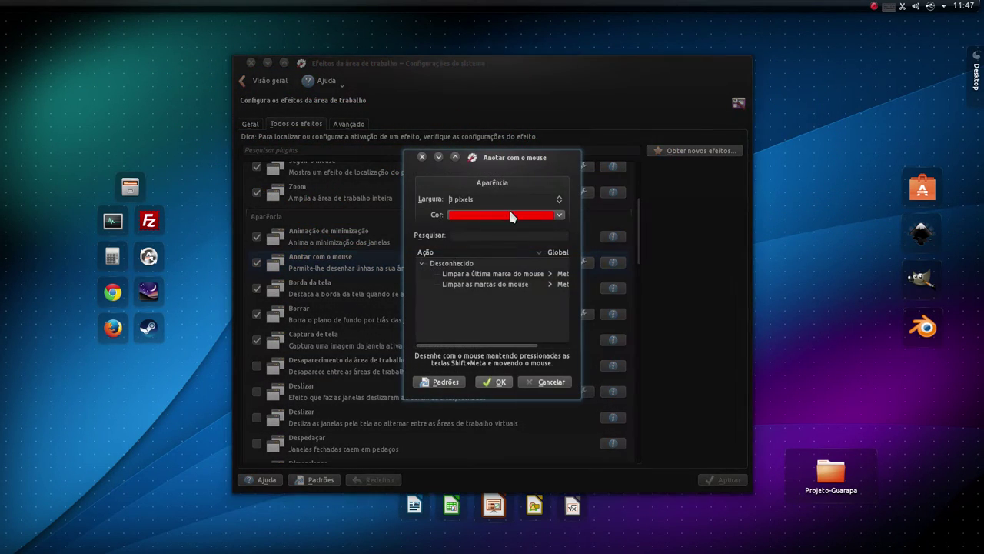
left_click(560, 199)
left_click(560, 199)
left_click(560, 199)
left_click(525, 215)
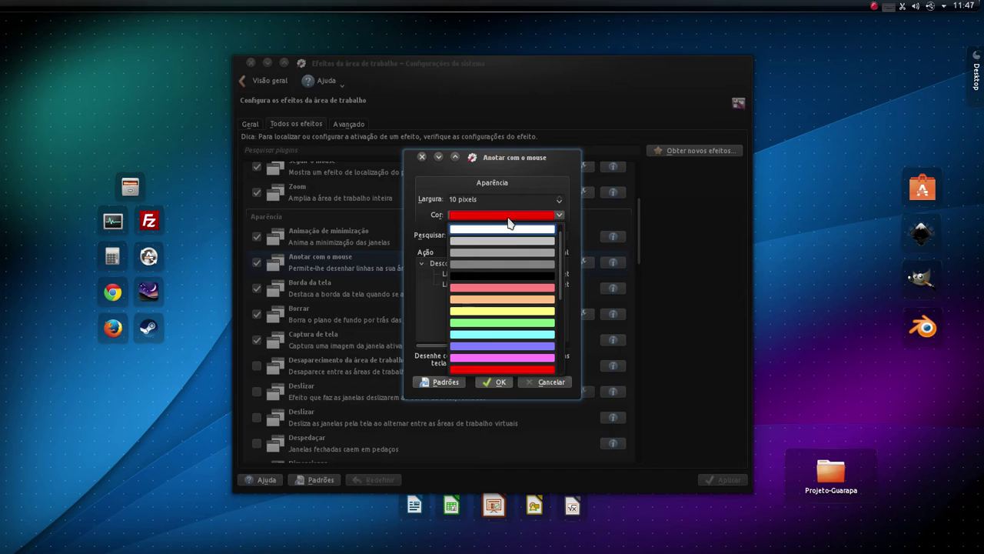
left_click(510, 228)
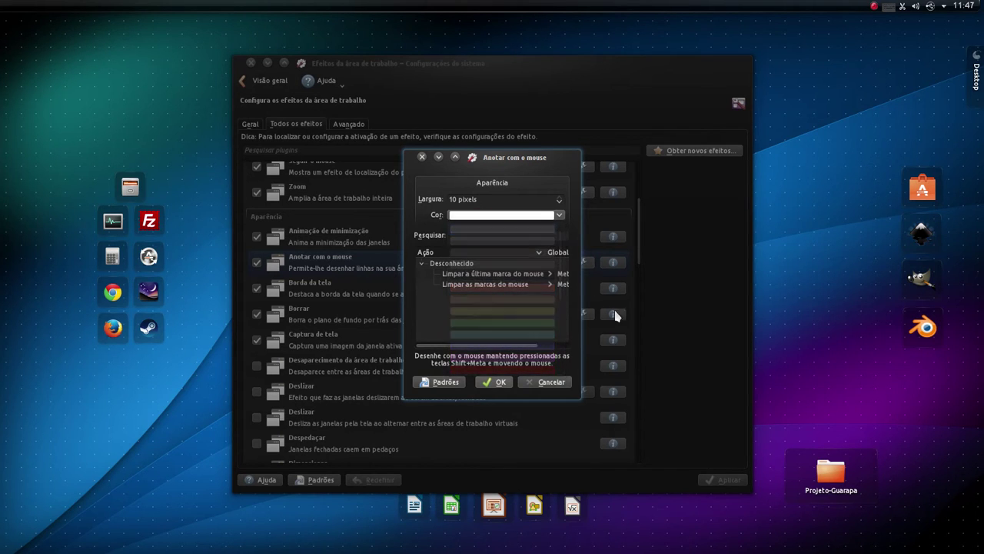
left_click(498, 383)
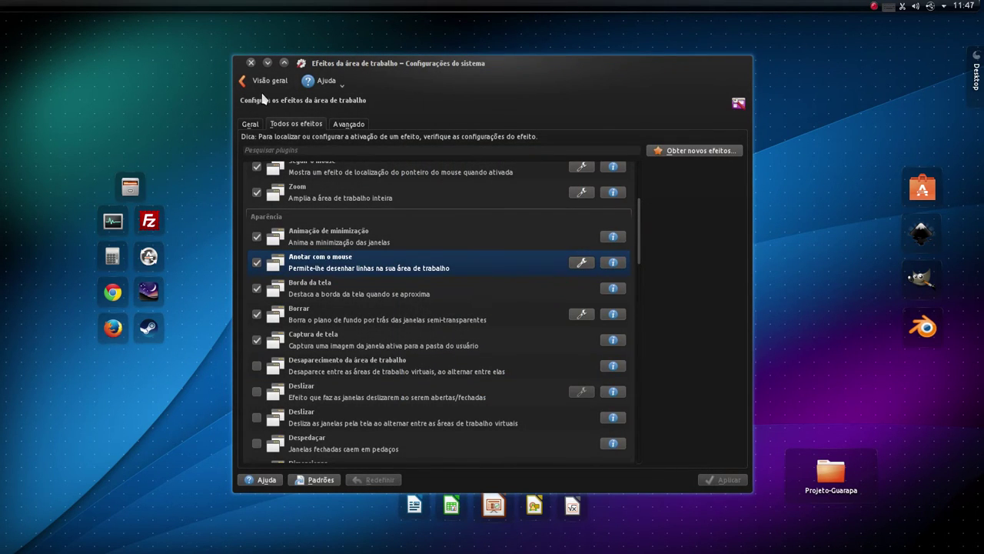
Minimize the settings window, draw white arrows towards both groups of application icons, and circle the Projeto-Guarapa folder.
left_click(268, 63)
mouse_move(226, 122)
left_mouse_down()
mouse_move(177, 161)
mouse_move(226, 156)
left_mouse_up()
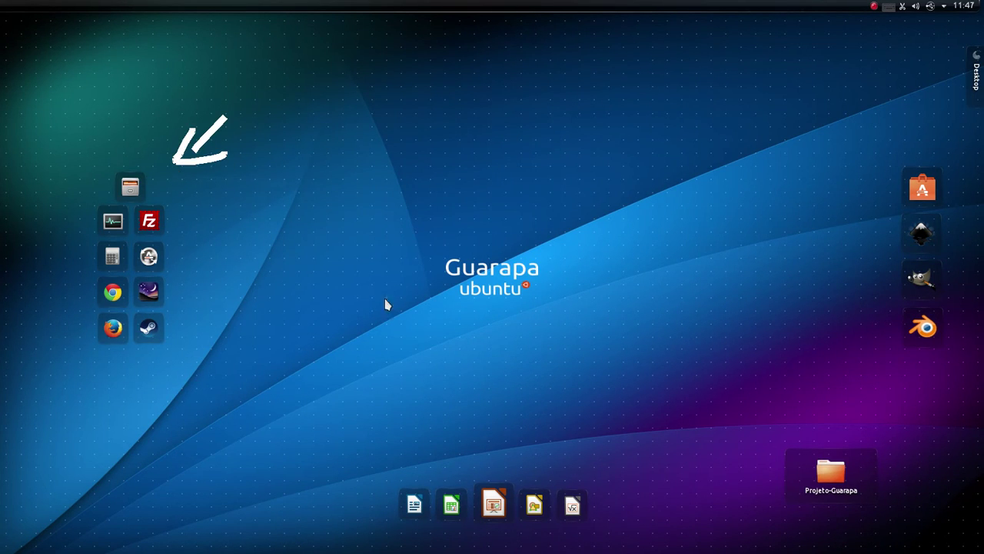
mouse_move(2, 365)
left_click_drag(850, 60, 881, 136)
mouse_move(832, 94)
left_mouse_down()
mouse_move(870, 153)
mouse_move(904, 75)
left_mouse_up()
mouse_move(870, 417)
left_mouse_down()
mouse_move(752, 396)
mouse_move(892, 529)
mouse_move(830, 405)
left_mouse_up()
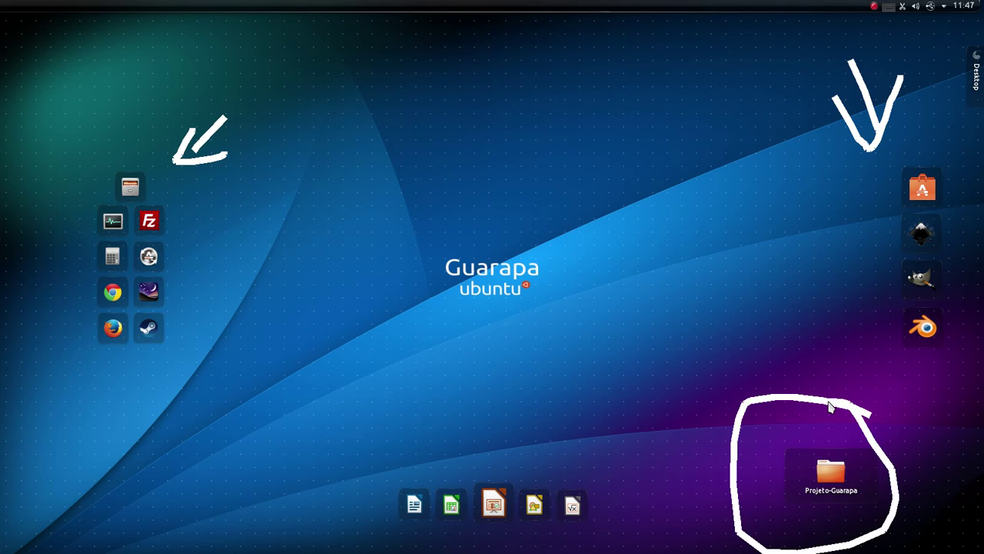
Clear the marks, circle the Projeto-Guarapa folder once more and erase that circle.
key("super+alt+k")
mouse_move(828, 402)
left_mouse_down()
mouse_move(803, 396)
mouse_move(813, 534)
mouse_move(891, 417)
mouse_move(823, 402)
left_mouse_up()
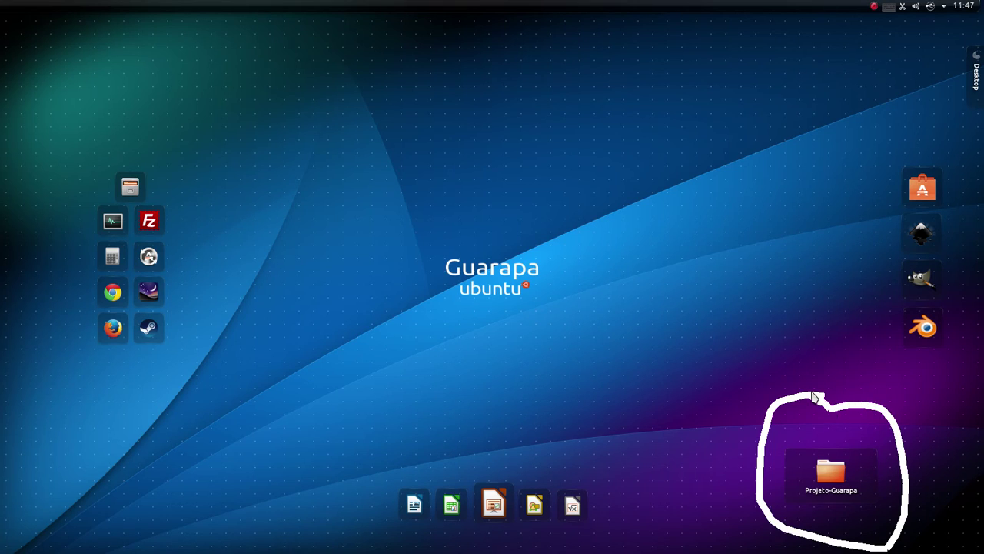
key("super+alt+k")
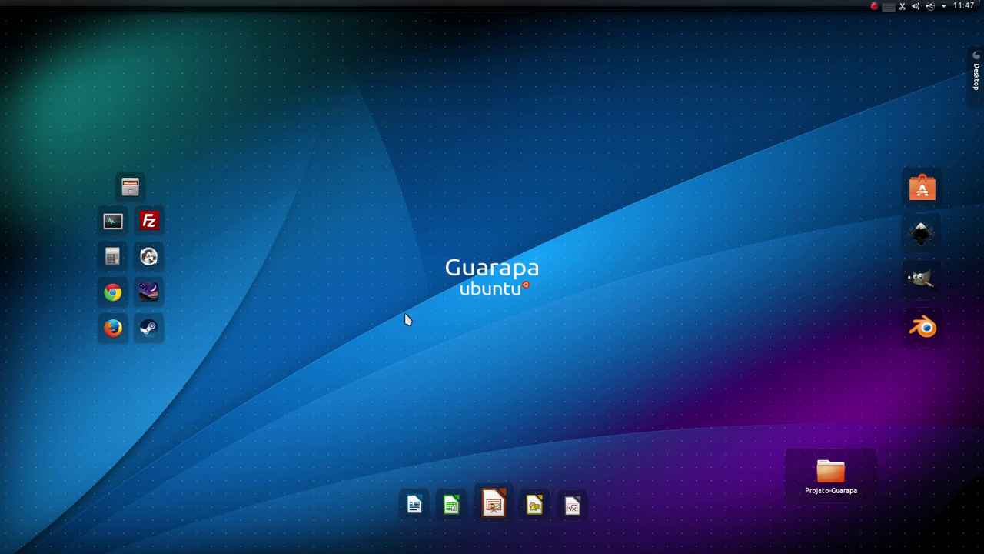
Draw a trial stroke across the desktop, clear it, and sketch a simple white face above the Software Center icon.
mouse_move(392, 313)
left_mouse_down()
mouse_move(661, 388)
mouse_move(961, 499)
mouse_move(982, 530)
mouse_move(443, 442)
mouse_move(143, 479)
mouse_move(92, 193)
mouse_move(549, 166)
mouse_move(814, 81)
mouse_move(672, 184)
mouse_move(685, 176)
left_mouse_up()
key("super+alt+k")
mouse_move(807, 75)
left_mouse_down()
mouse_move(846, 58)
mouse_move(858, 96)
mouse_move(954, 163)
left_mouse_up()
left_click_drag(818, 143, 910, 182)
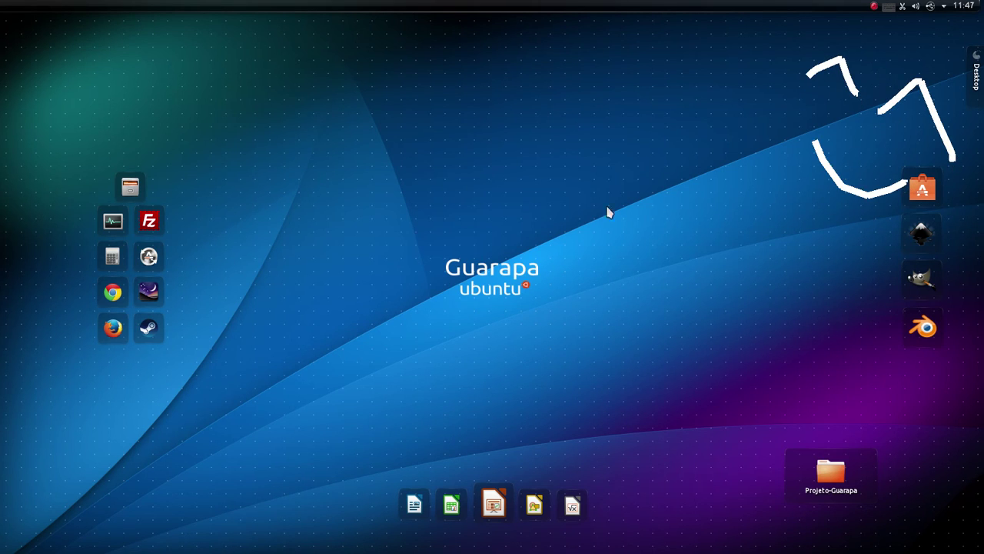
Restore the settings window and clear all the white marks from the screen.
mouse_move(4, 342)
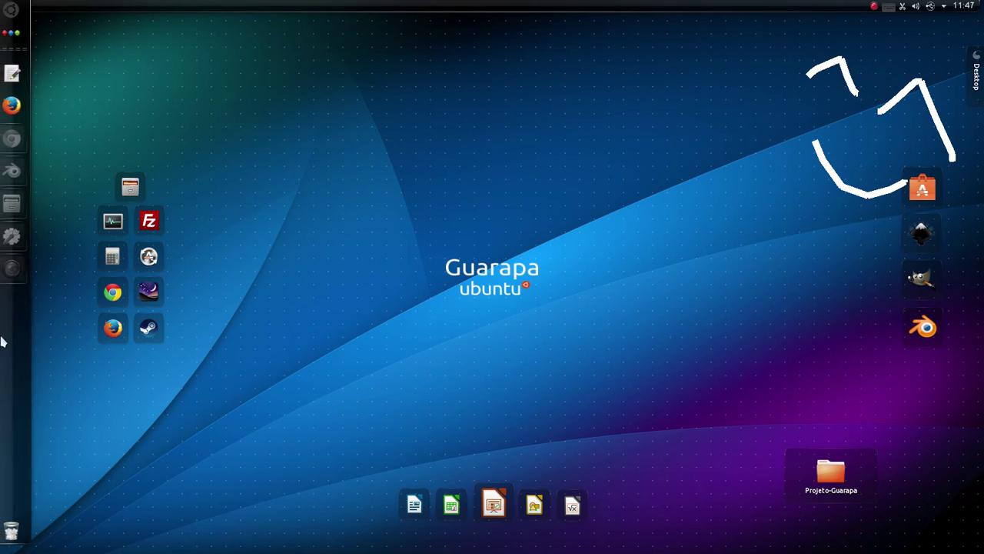
left_click(17, 237)
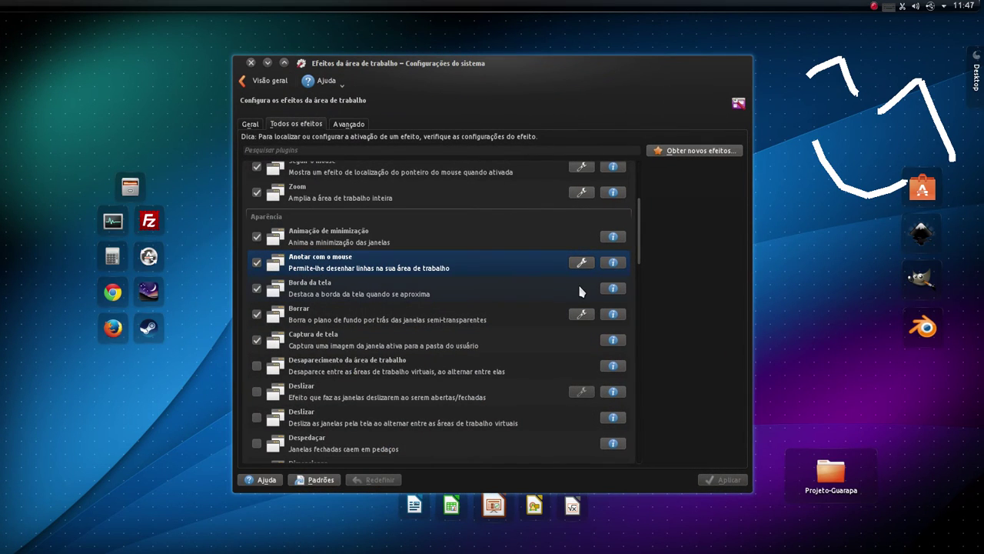
key("shift+super+F11")
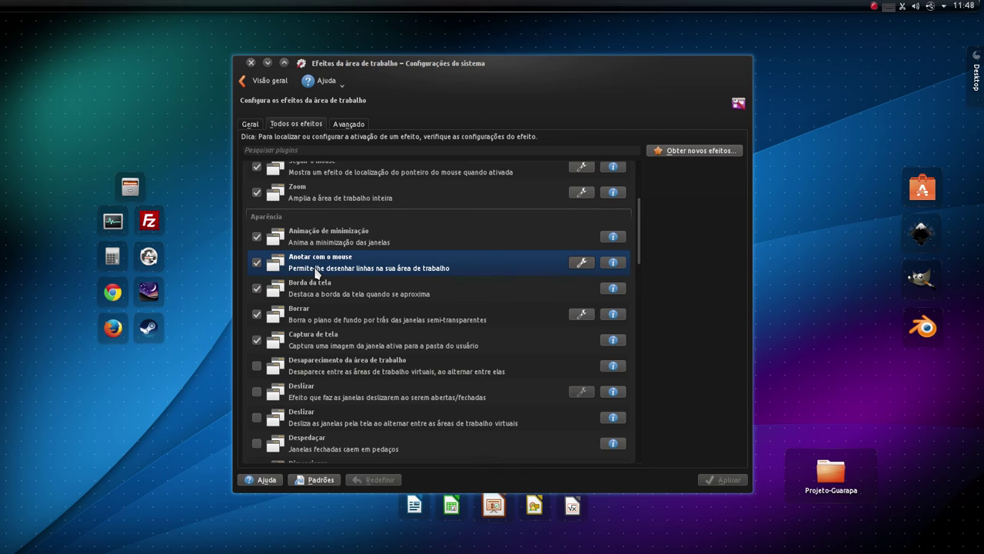
Draw a white arrow over the settings window and move the window beneath it, clearing the arrow and minimizing the window to finish.
mouse_move(794, 53)
left_mouse_down()
mouse_move(671, 83)
mouse_move(604, 114)
left_mouse_up()
left_click_drag(555, 120, 680, 130)
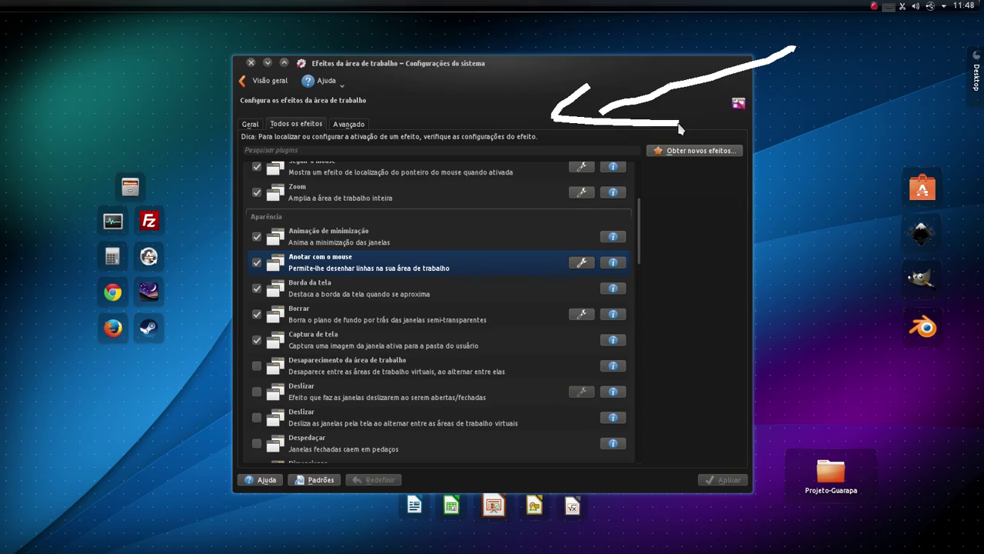
left_click_drag(529, 75, 449, 103)
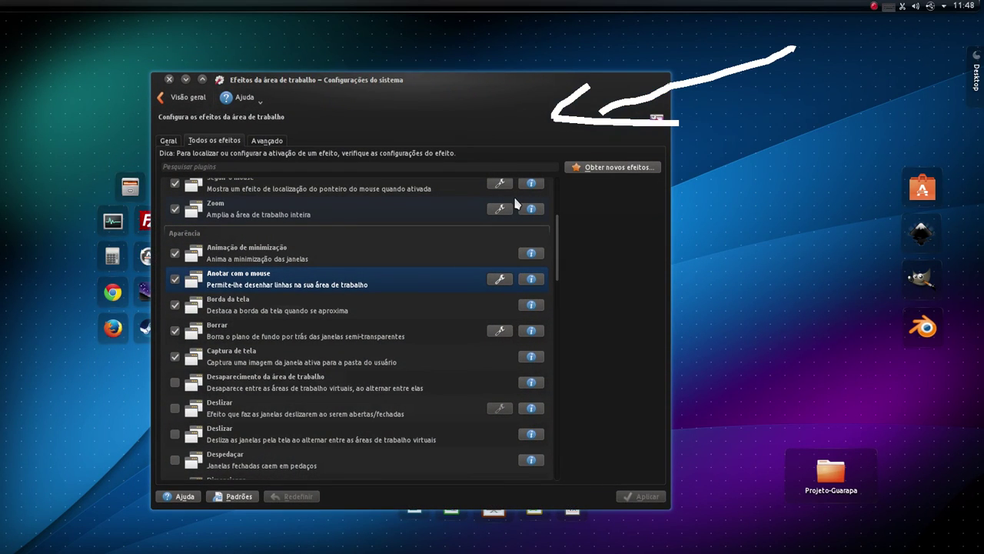
key("shift+super+F11")
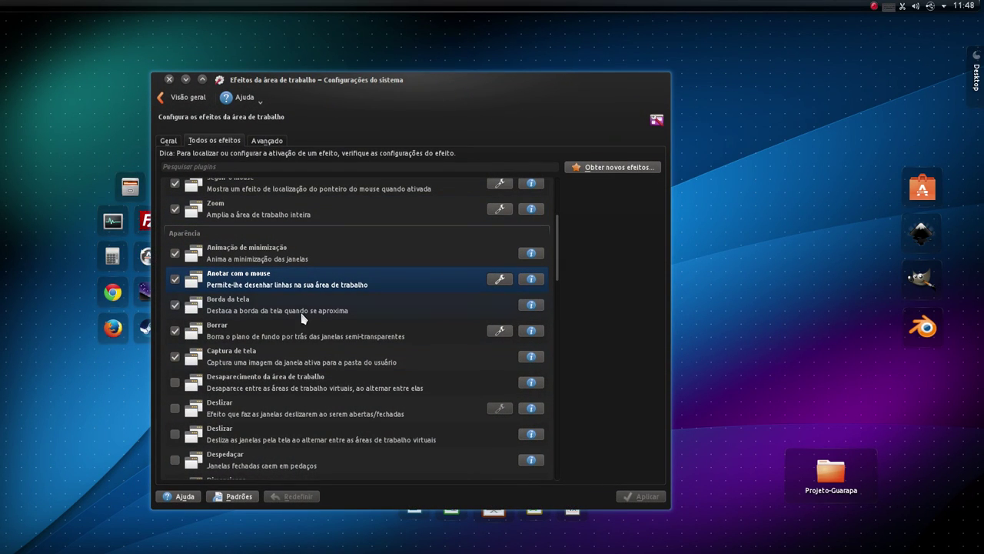
left_click(185, 80)
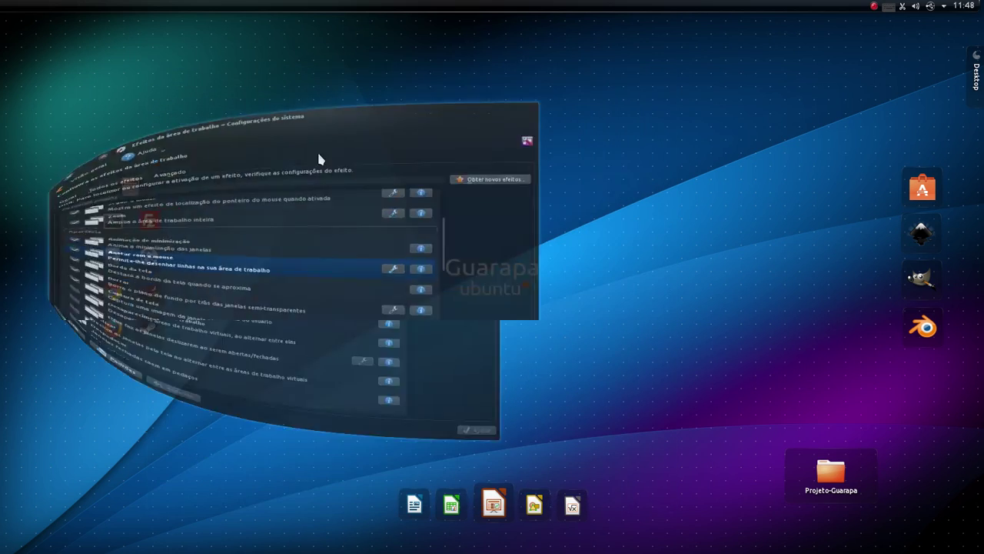